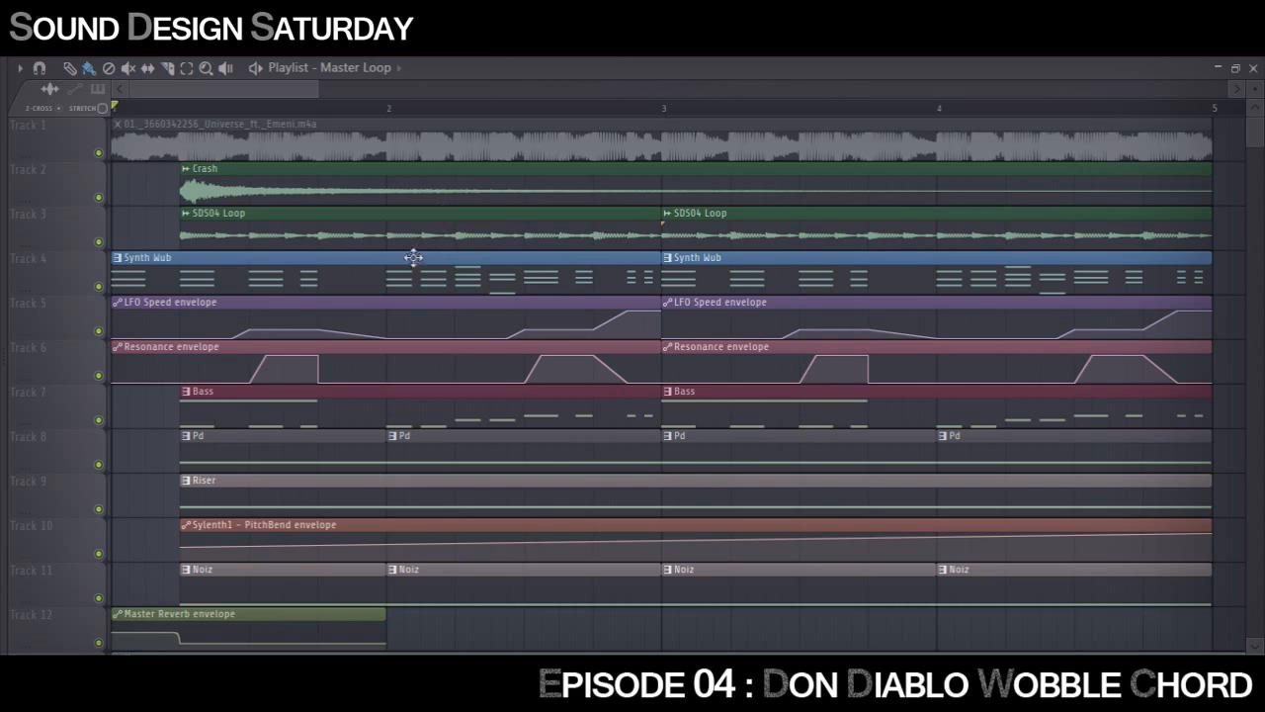
Play back the finished loop, listening to the Synth Wub pattern and the reference track.
key(space)
alt+right_click(138, 276)
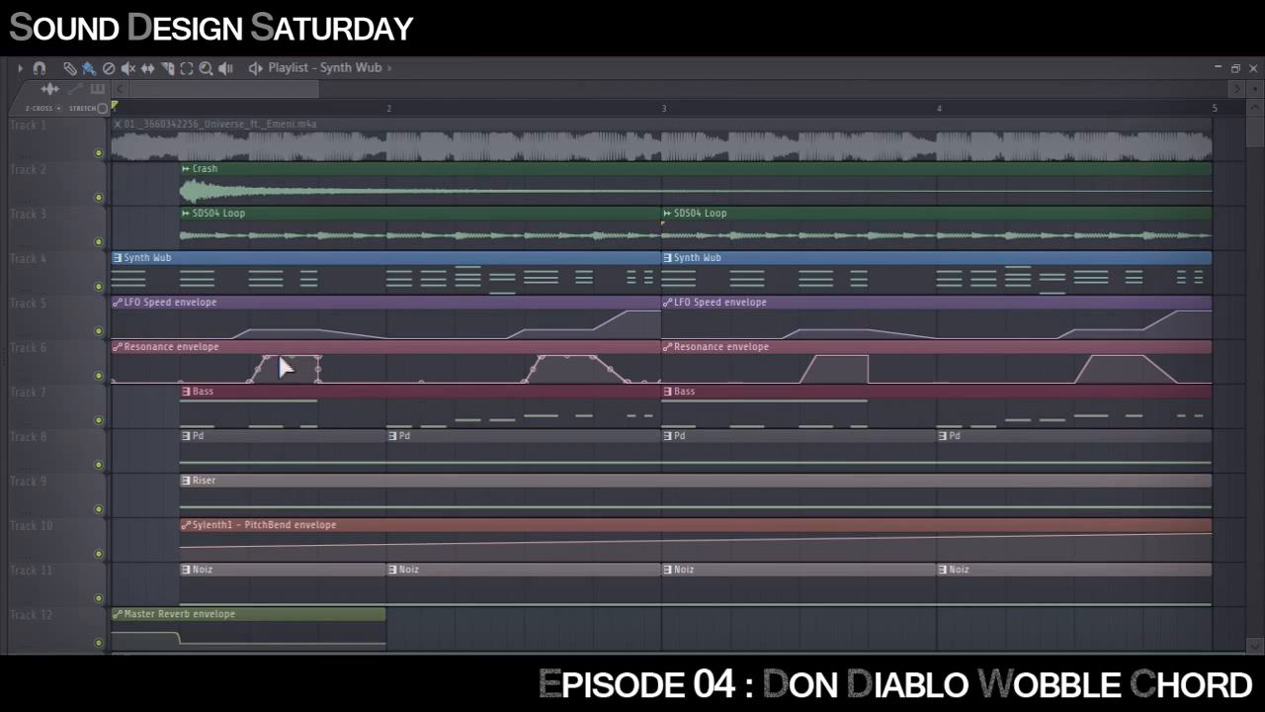
click(326, 145)
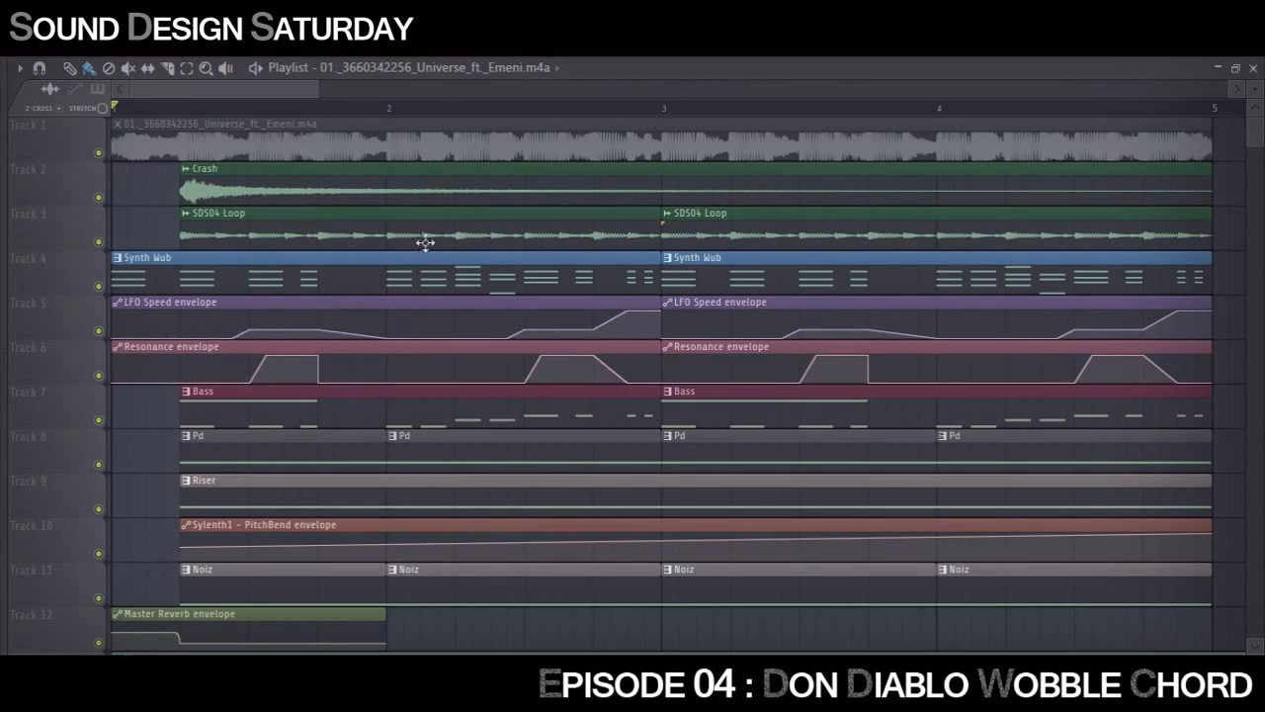
Start a new project without saving the changes to SDS04 - Don Diablo Wub_9.flp.
click(24, 18)
click(29, 36)
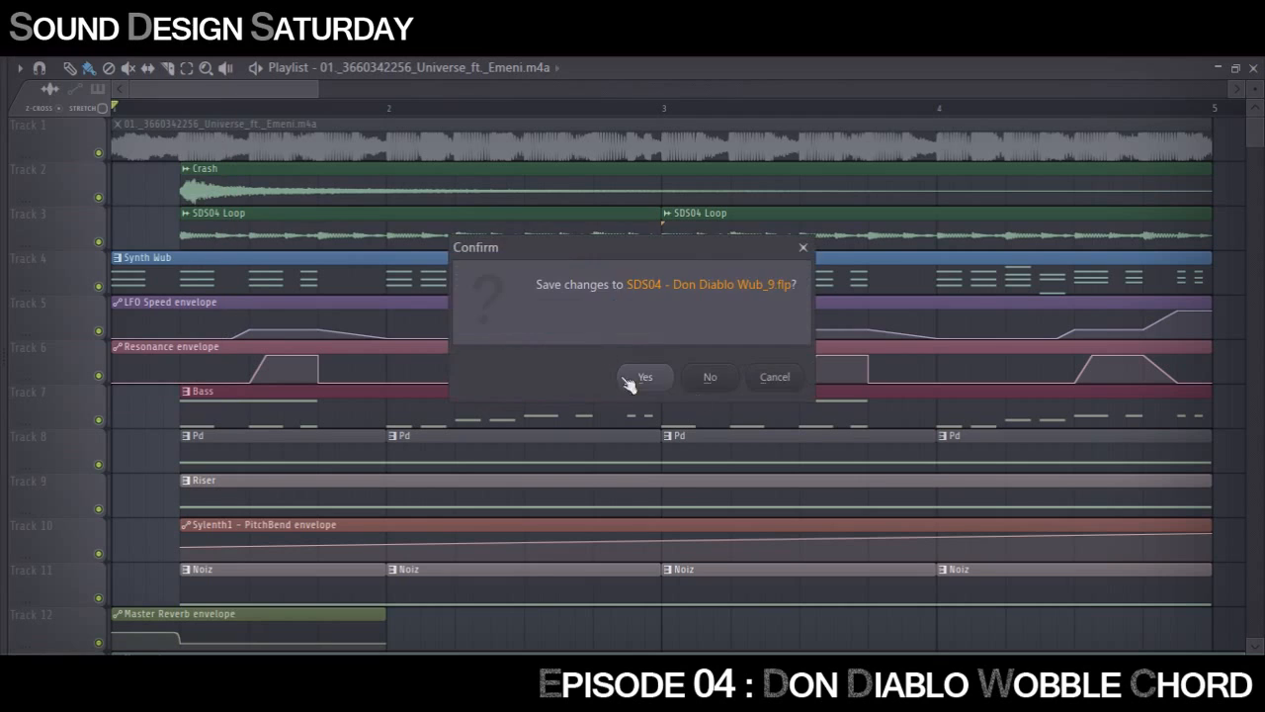
click(706, 380)
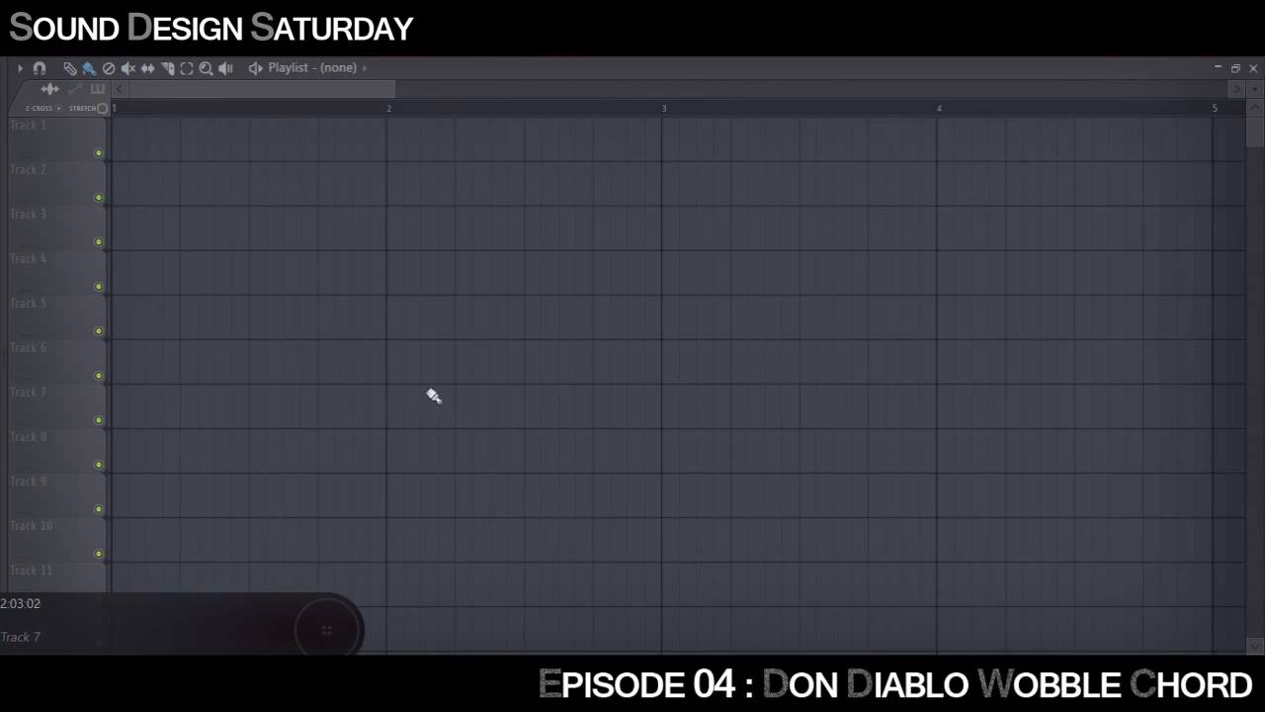
Replace the Sampler channel with Massive and route it to mixer track 1.
right_click(106, 328)
mouse_move(198, 436)
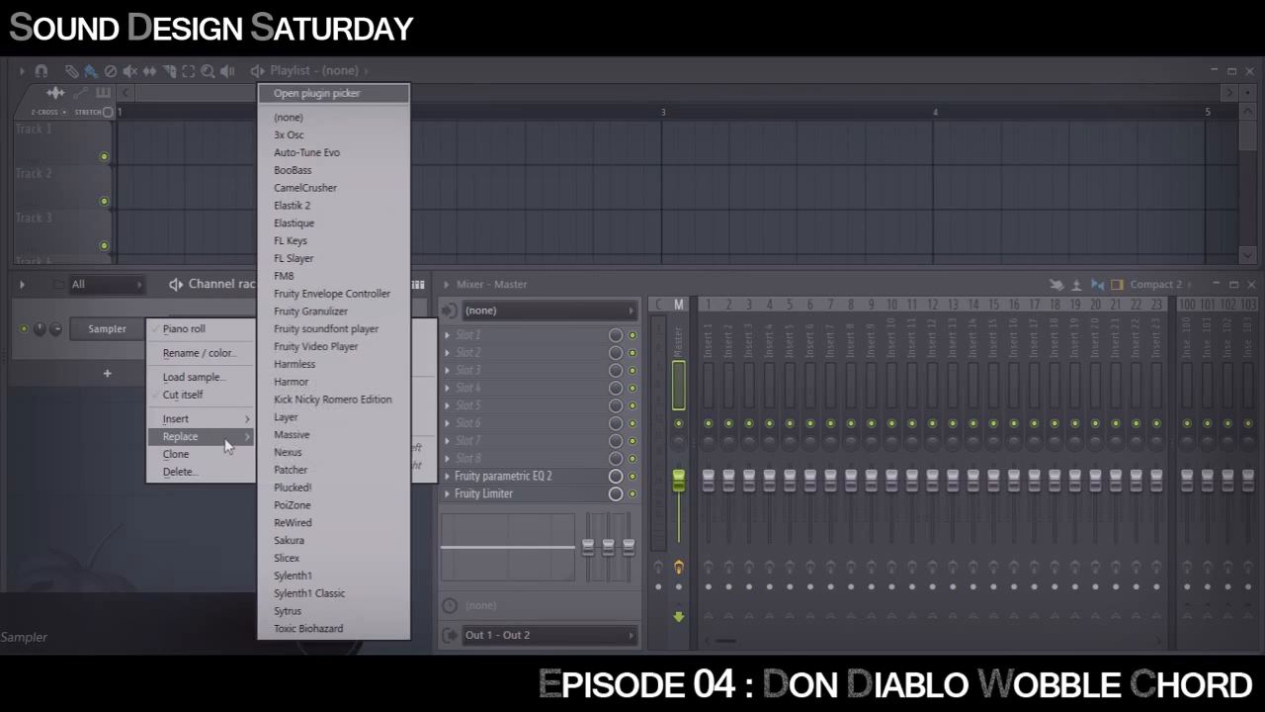
click(318, 436)
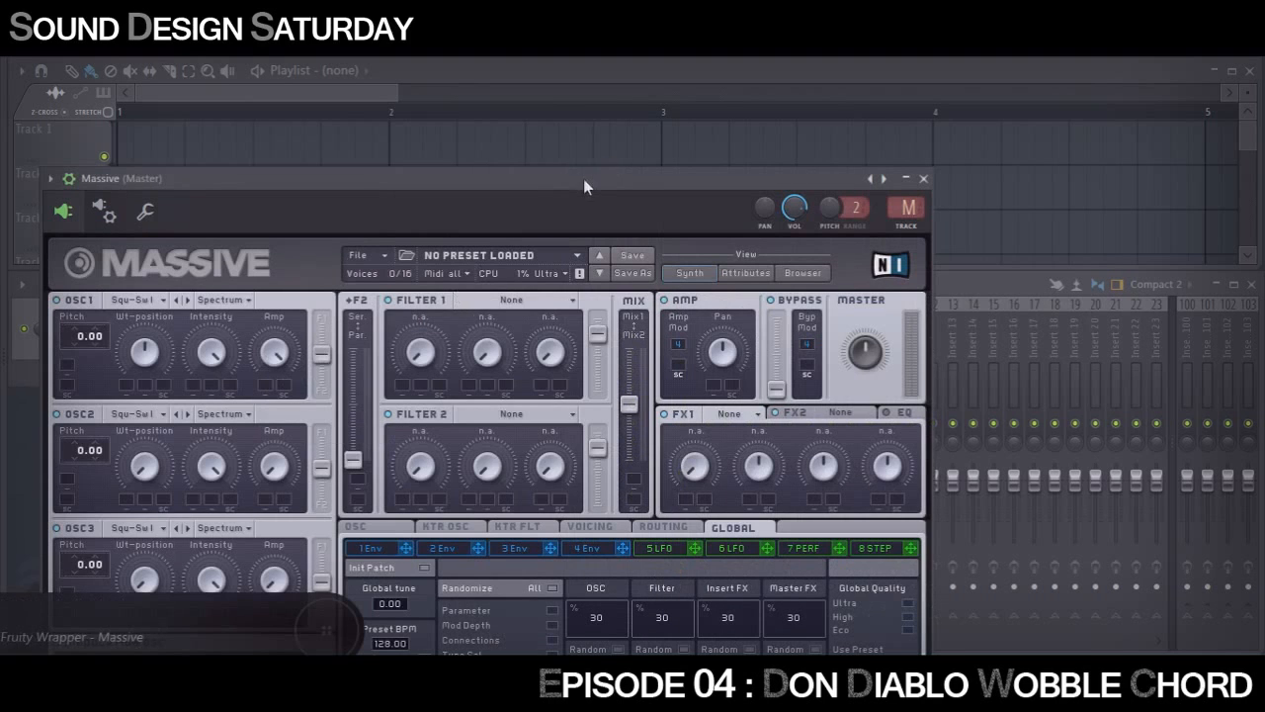
drag(583, 179, 747, 117)
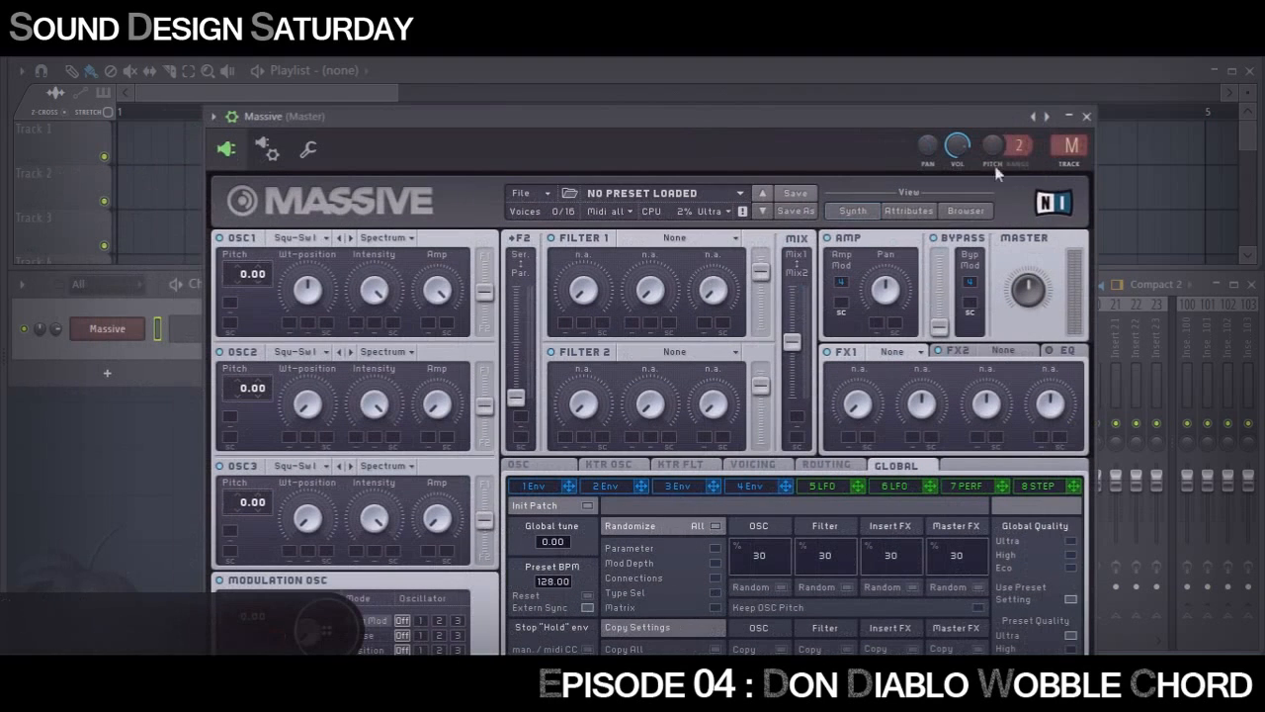
drag(1070, 148, 1069, 138)
Raise the OSC2 and OSC3 amps to full and turn down Massive's master volume.
drag(432, 420, 441, 340)
drag(432, 511, 444, 372)
drag(1028, 292, 1036, 345)
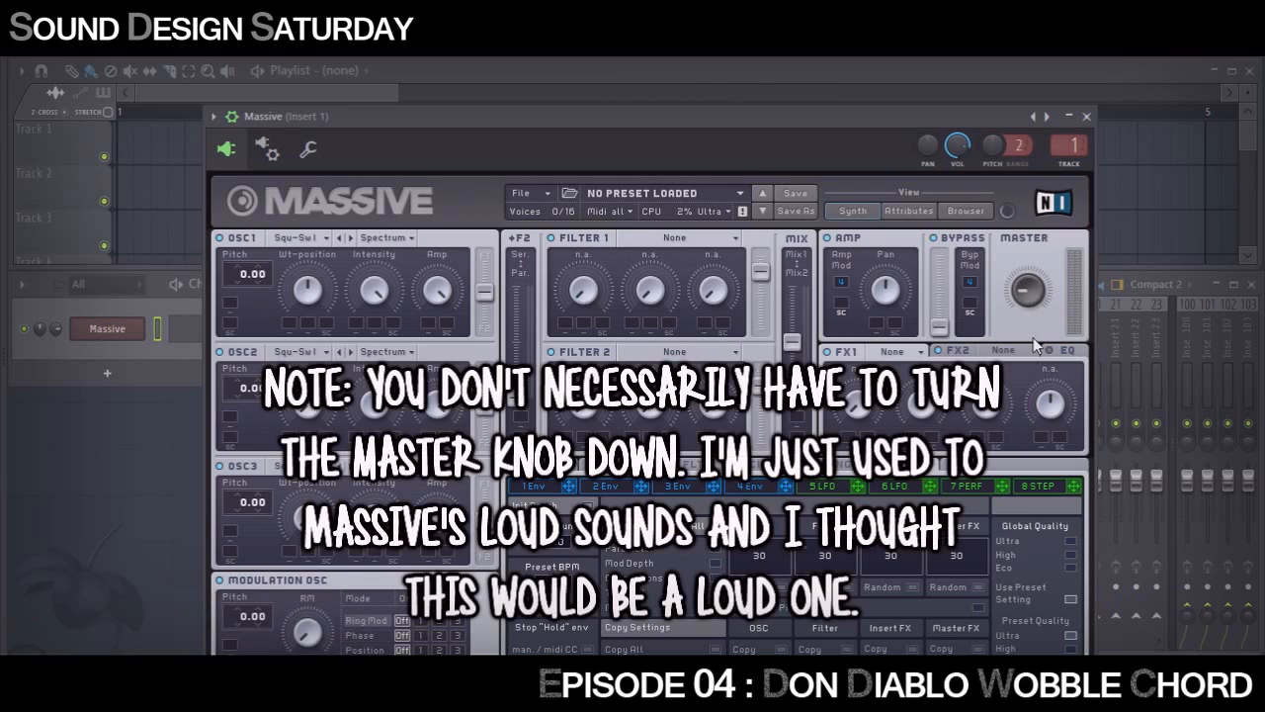
Set OSC1 to the Polysaw I wavetable and lower its wavetable position to about 9 o'clock.
drag(464, 116, 506, 71)
click(257, 103)
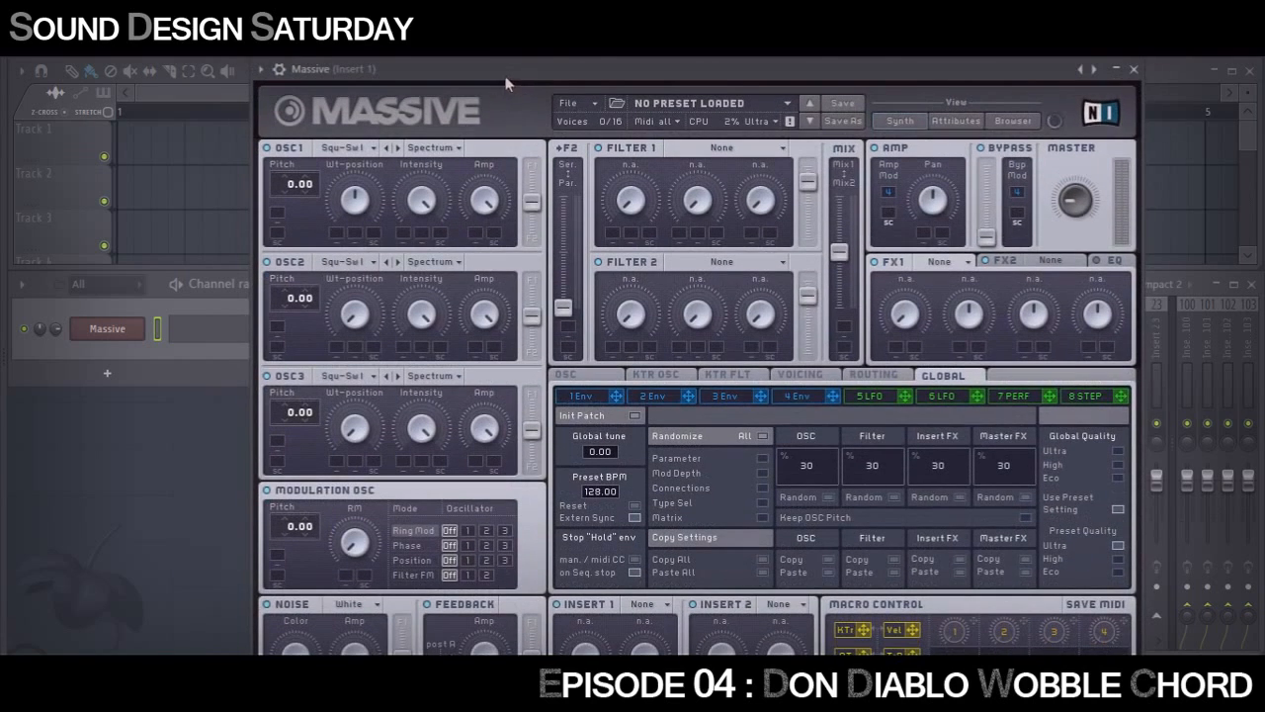
click(346, 147)
click(444, 236)
Set OSC2 to Square-Saw I with the wavetable position fully up, a pitch of 12.00 and a slightly reduced amp.
click(361, 264)
click(457, 283)
mouse_move(309, 287)
mouse_down()
mouse_move(298, 301)
mouse_move(299, 278)
mouse_up()
drag(484, 305, 489, 325)
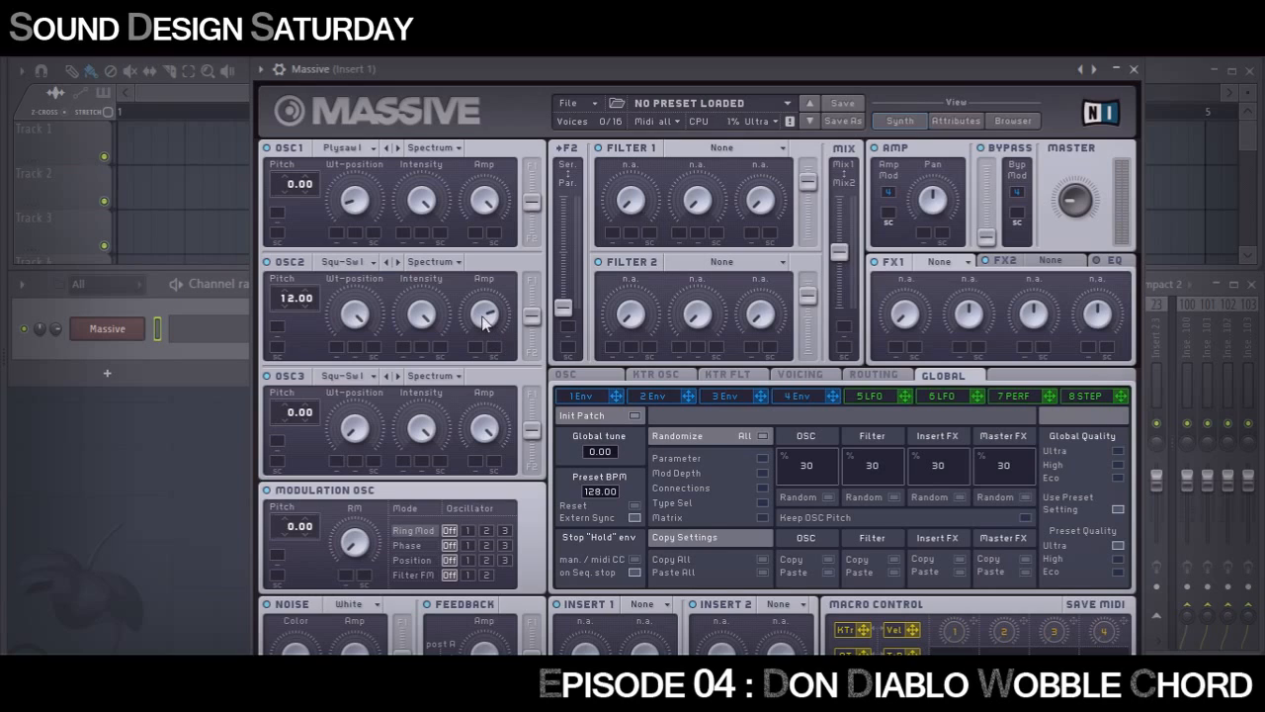
Set OSC3 to the Sin-Square wavetable and reduce its amp slightly.
click(362, 385)
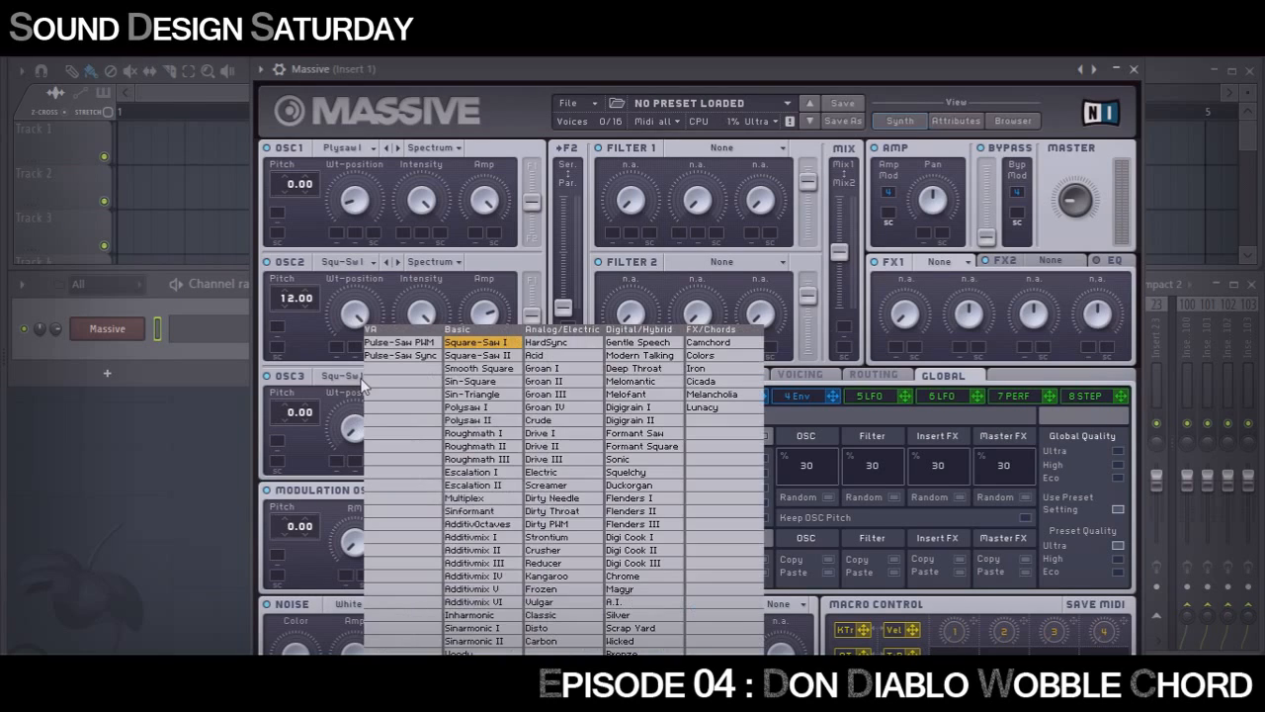
click(511, 383)
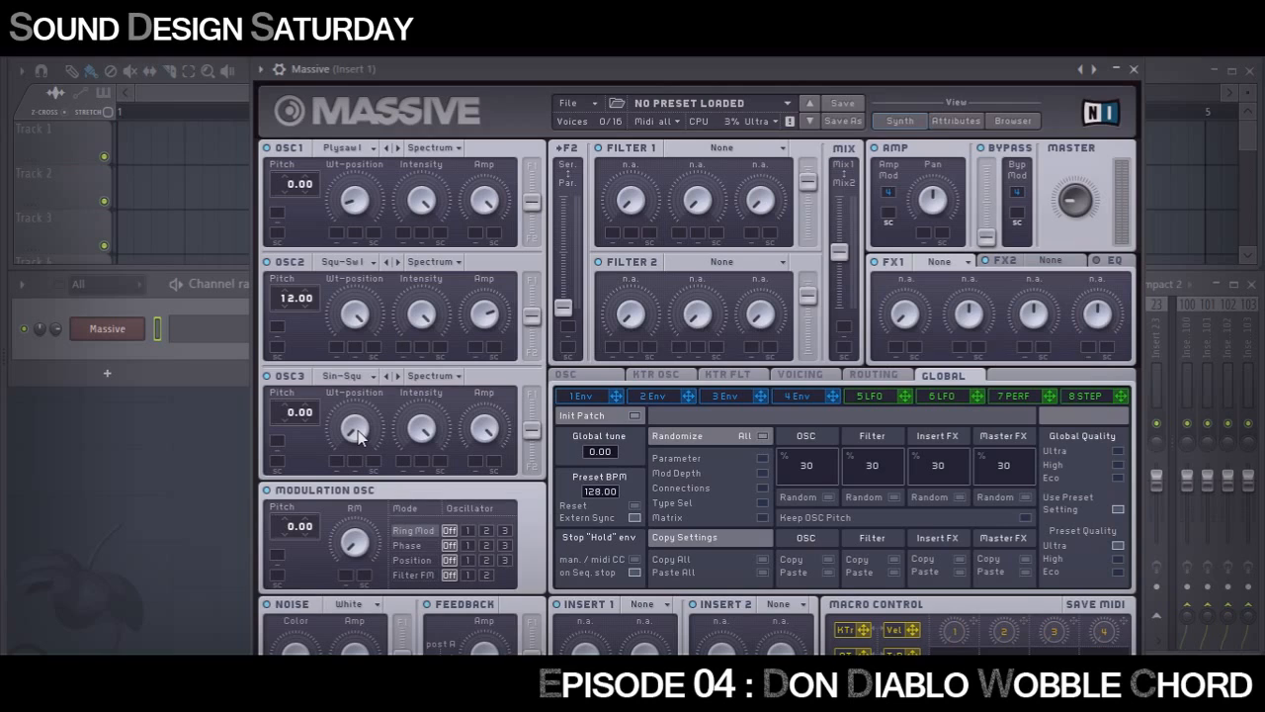
drag(484, 416, 486, 467)
Route OSC1, OSC2 and OSC3 entirely to Filter 1.
drag(532, 203, 549, 117)
drag(536, 313, 537, 281)
drag(534, 429, 540, 376)
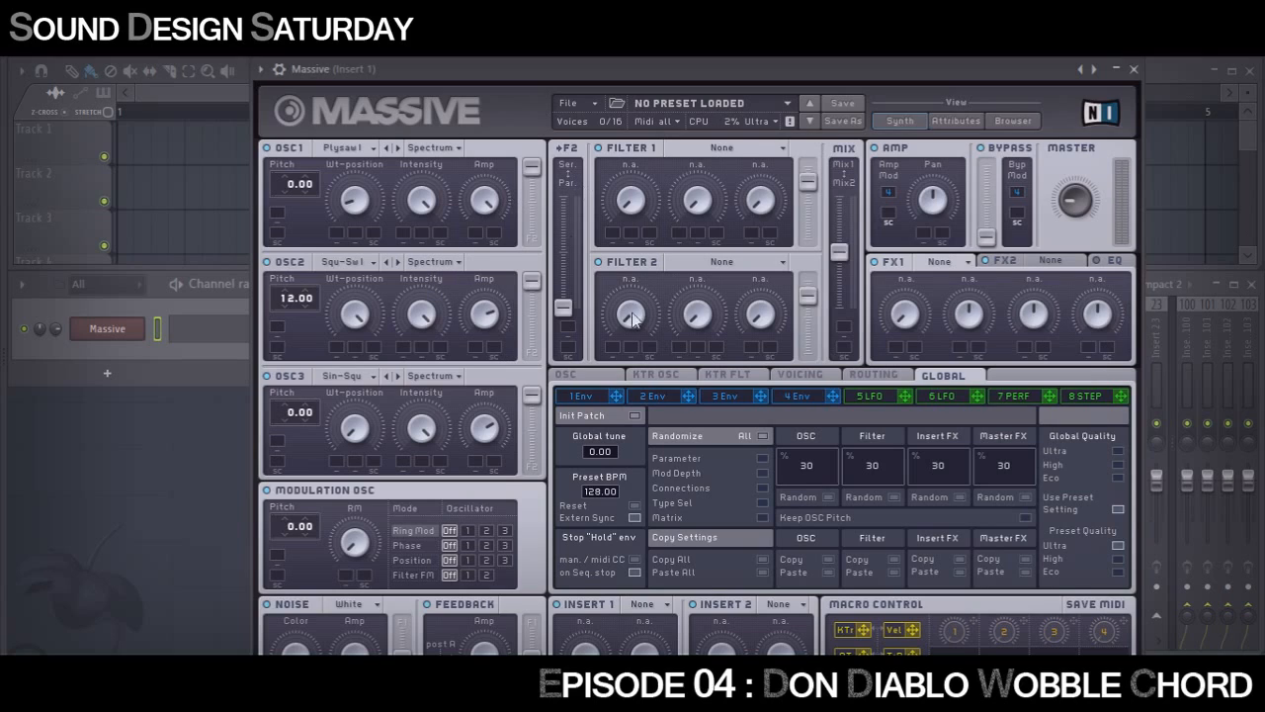
Set Filter 1 to Lowpass 4 with cutoff at minimum, a small amount of resonance and the output level fully up.
click(777, 148)
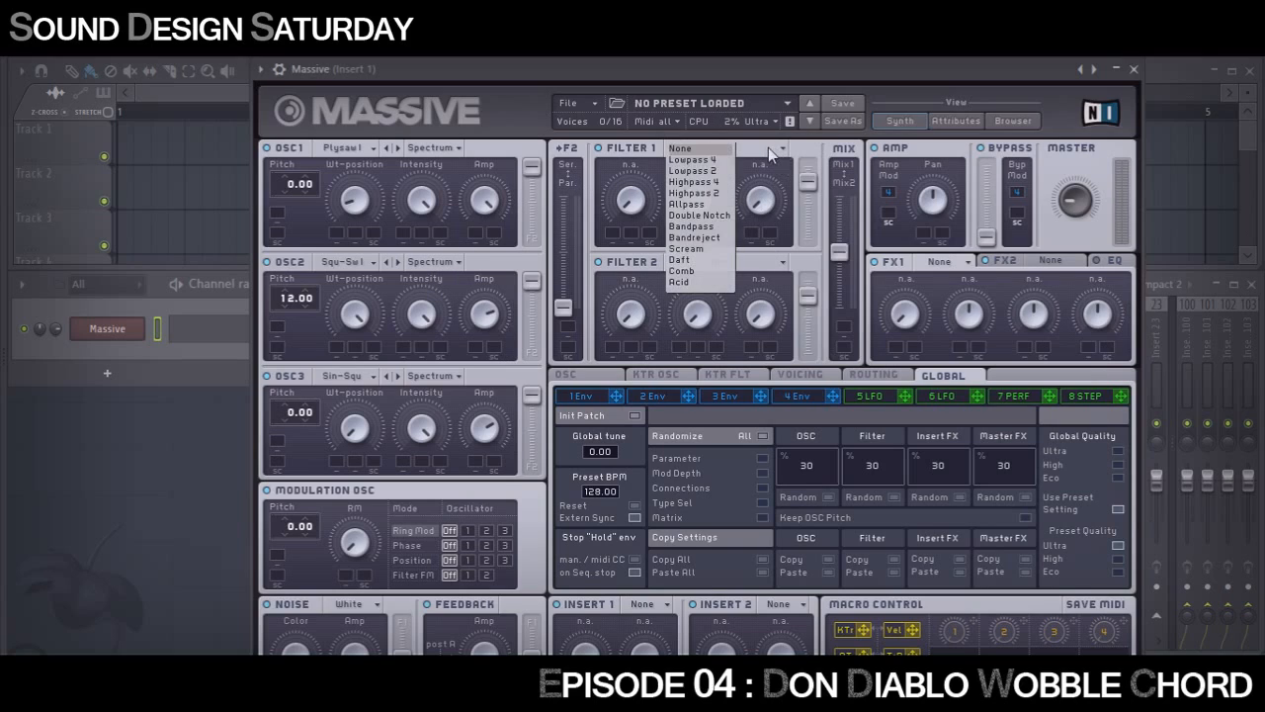
click(710, 159)
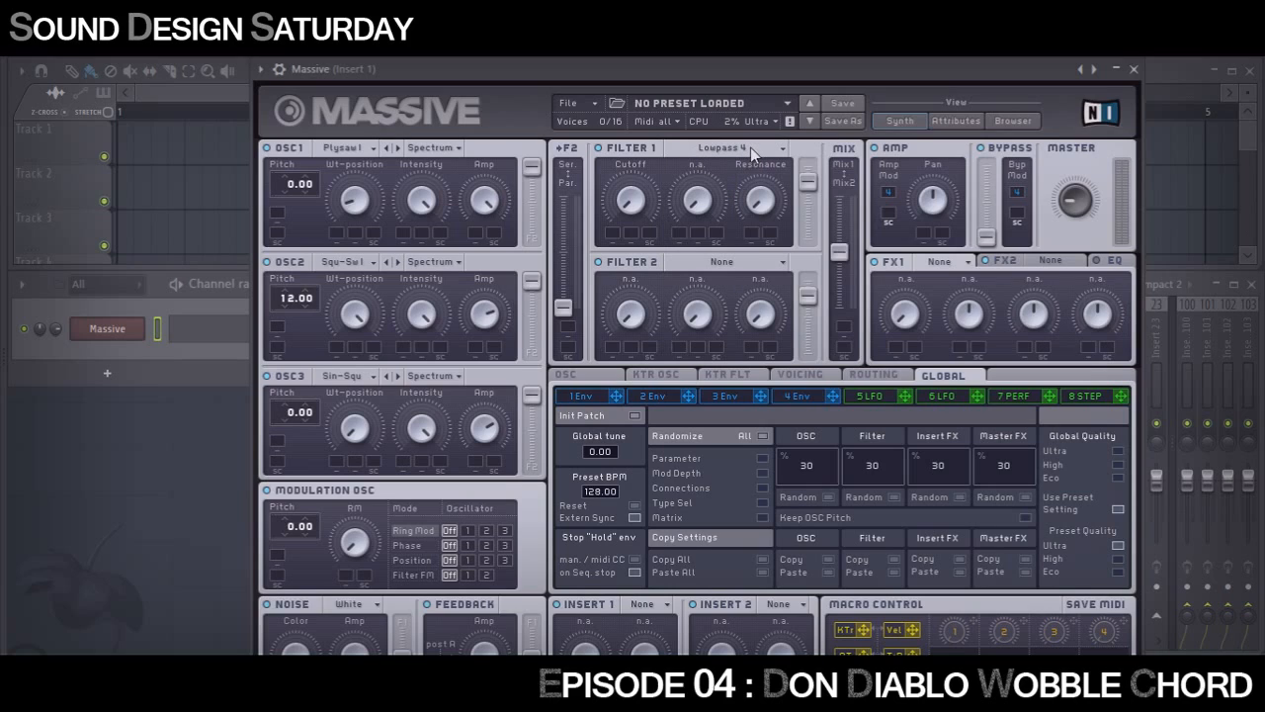
drag(638, 200, 633, 228)
drag(769, 203, 771, 196)
drag(810, 191, 808, 161)
Set the noise oscillator to Bright Noise and raise its amp to about 9 o'clock.
drag(559, 79, 545, 21)
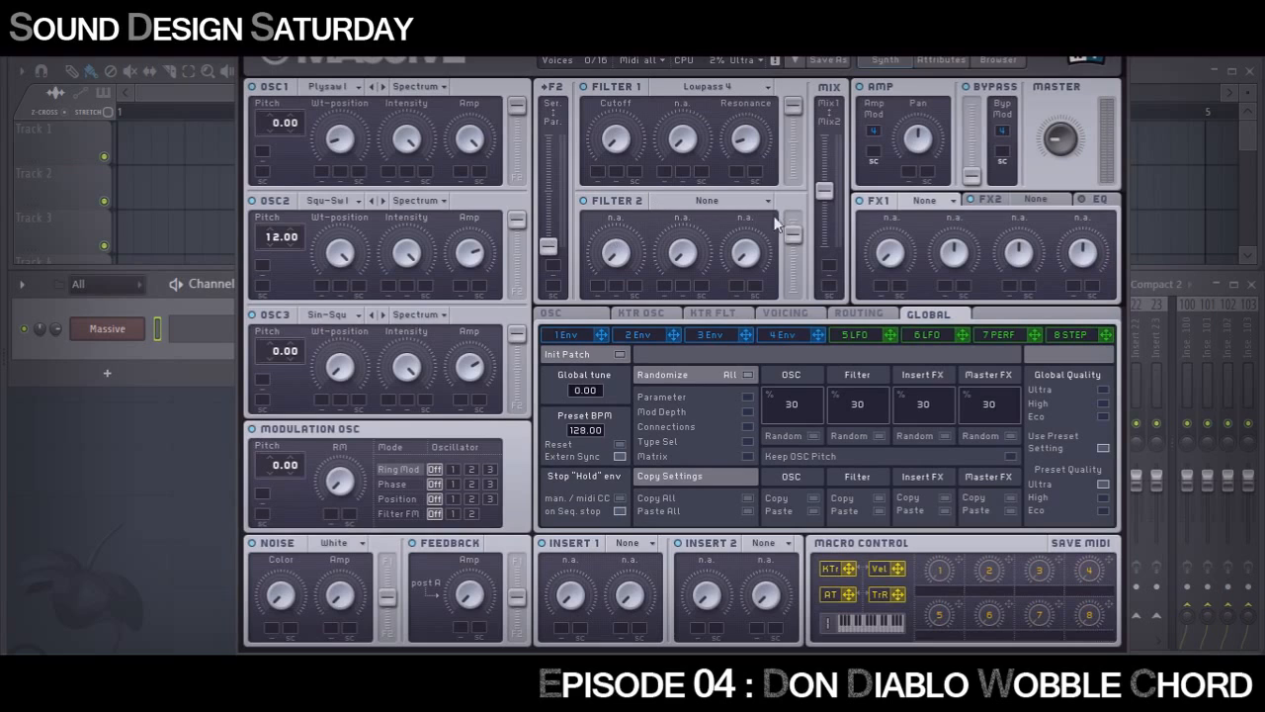
click(338, 542)
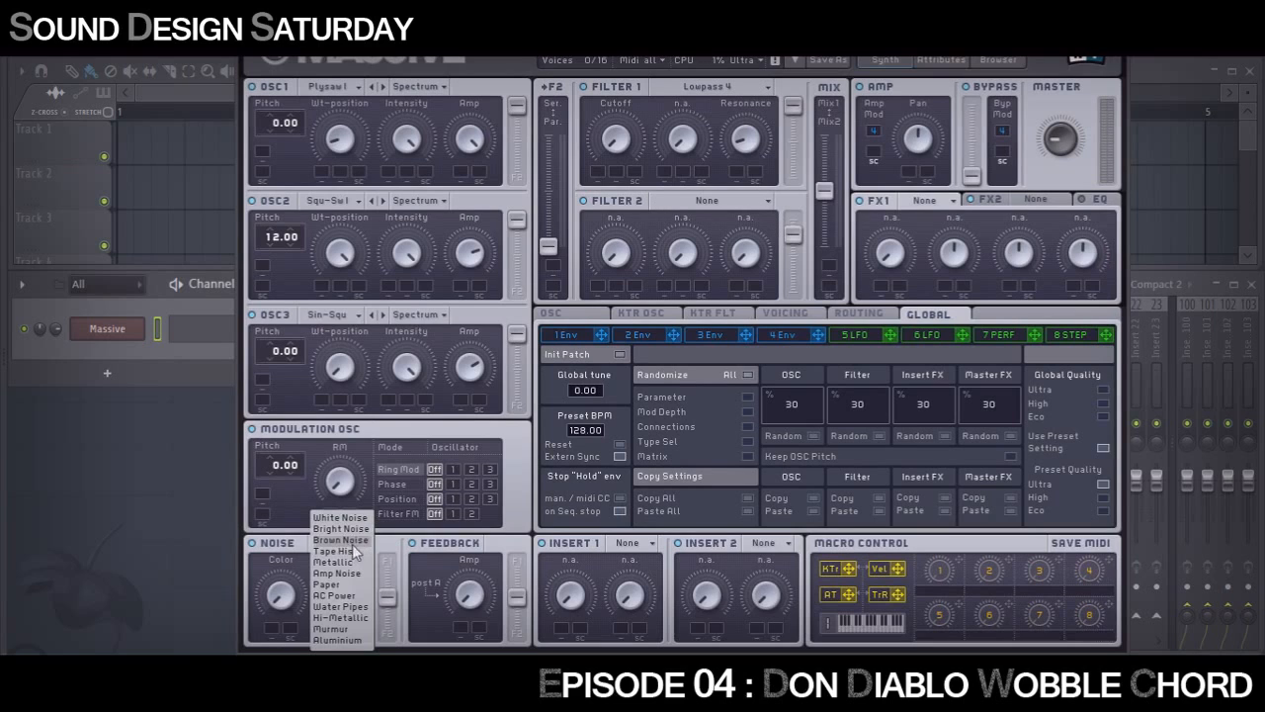
click(341, 528)
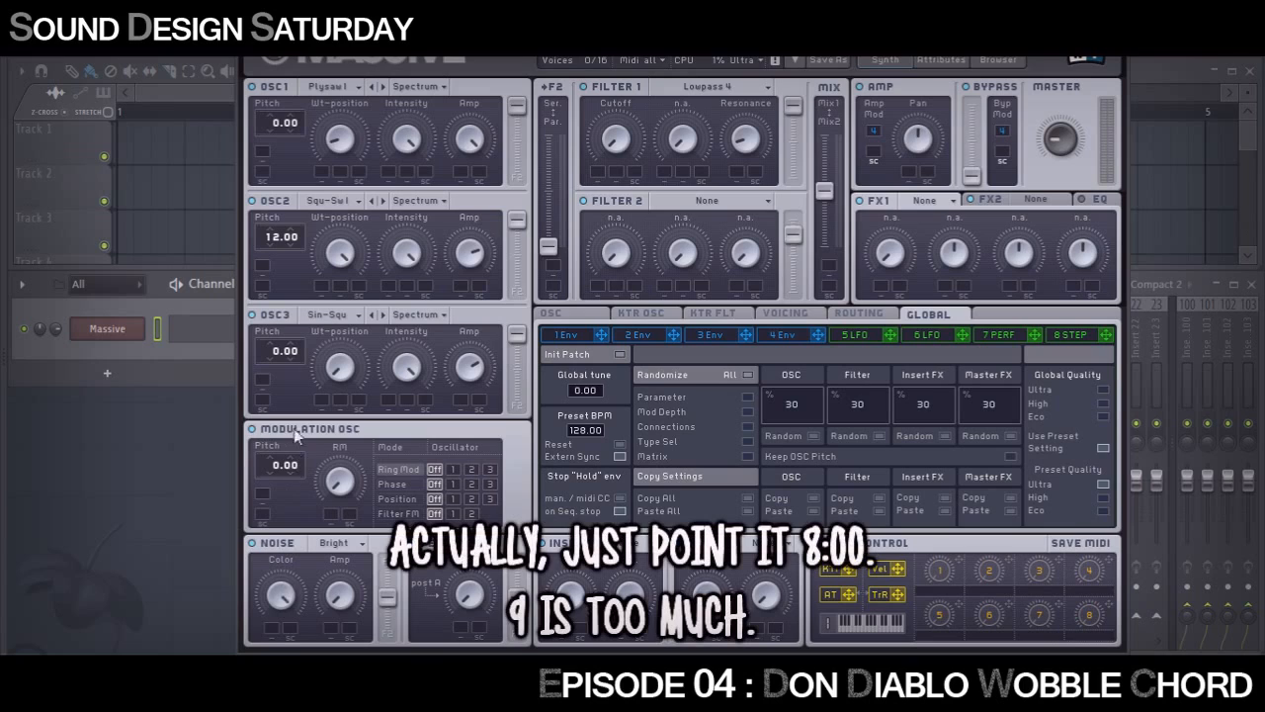
drag(348, 606, 358, 581)
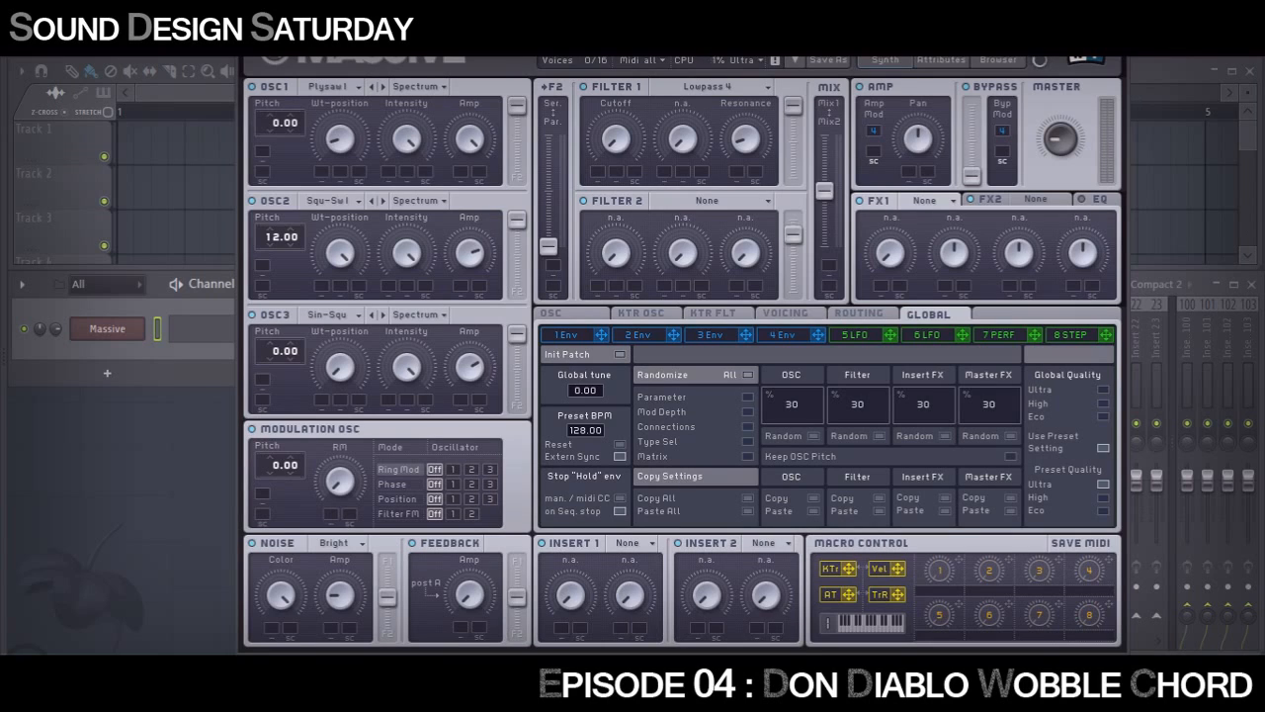
Load the Classic Tube effect into FX1.
click(942, 203)
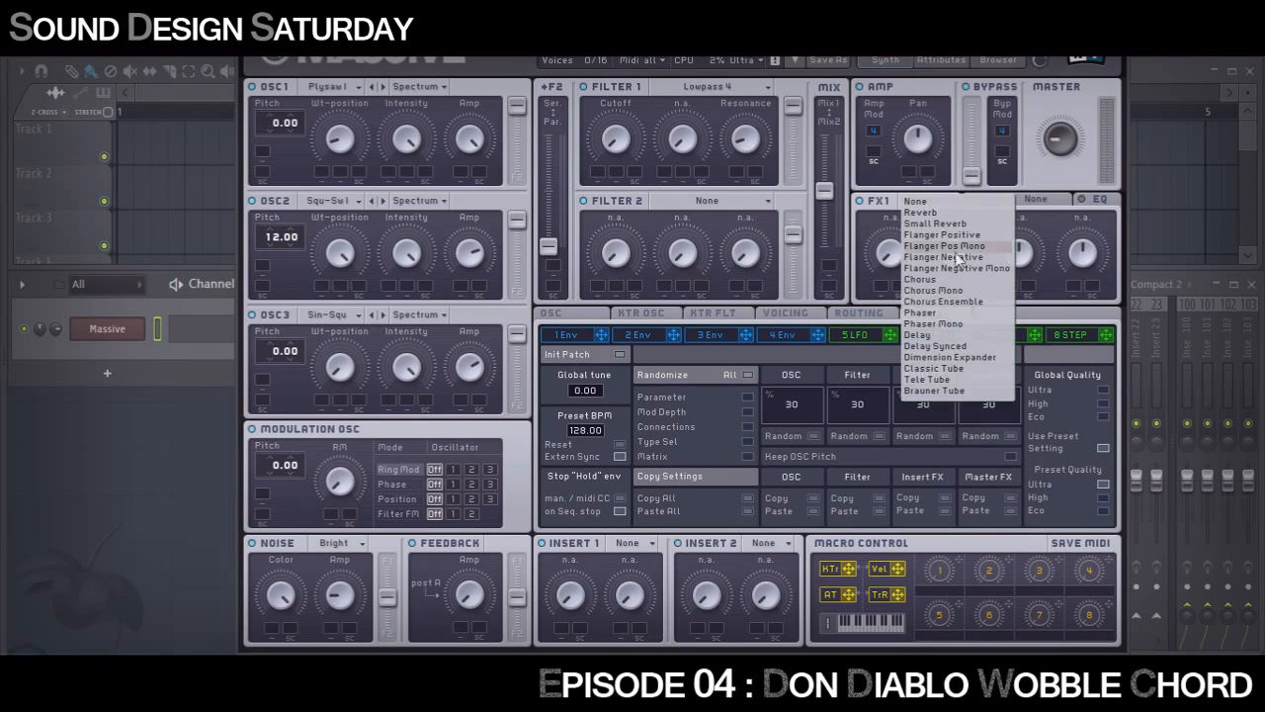
click(958, 369)
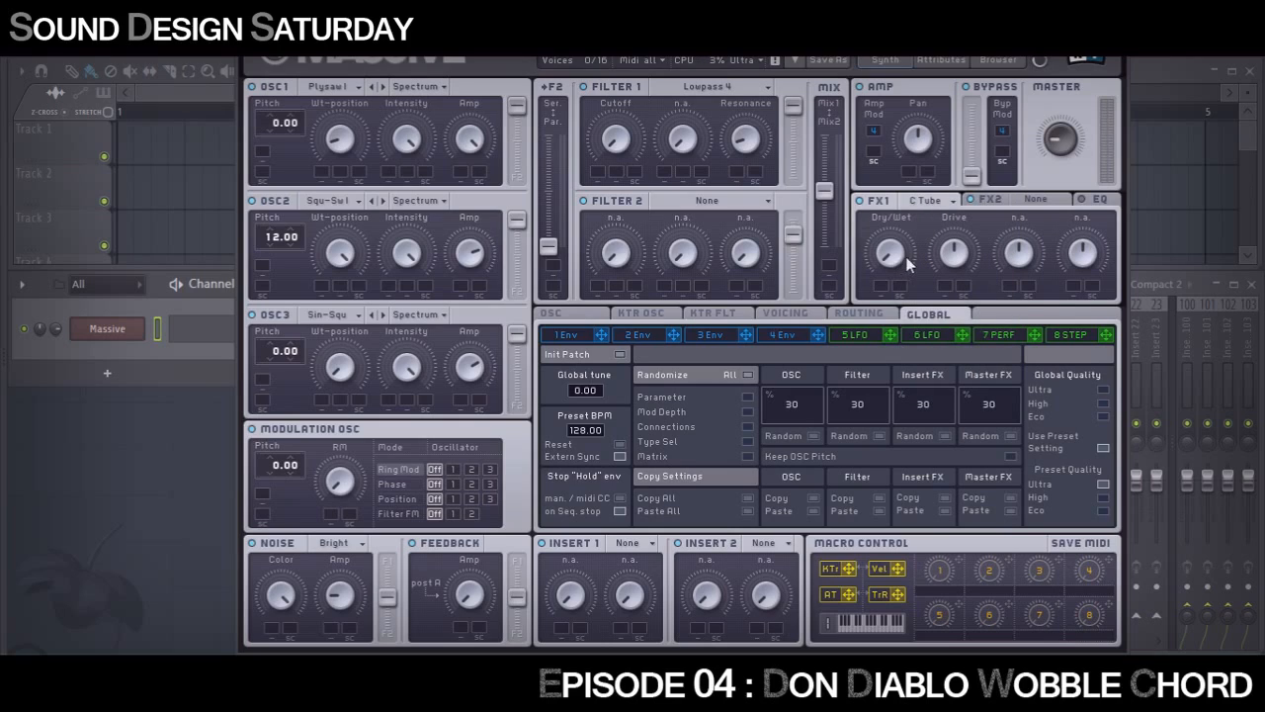